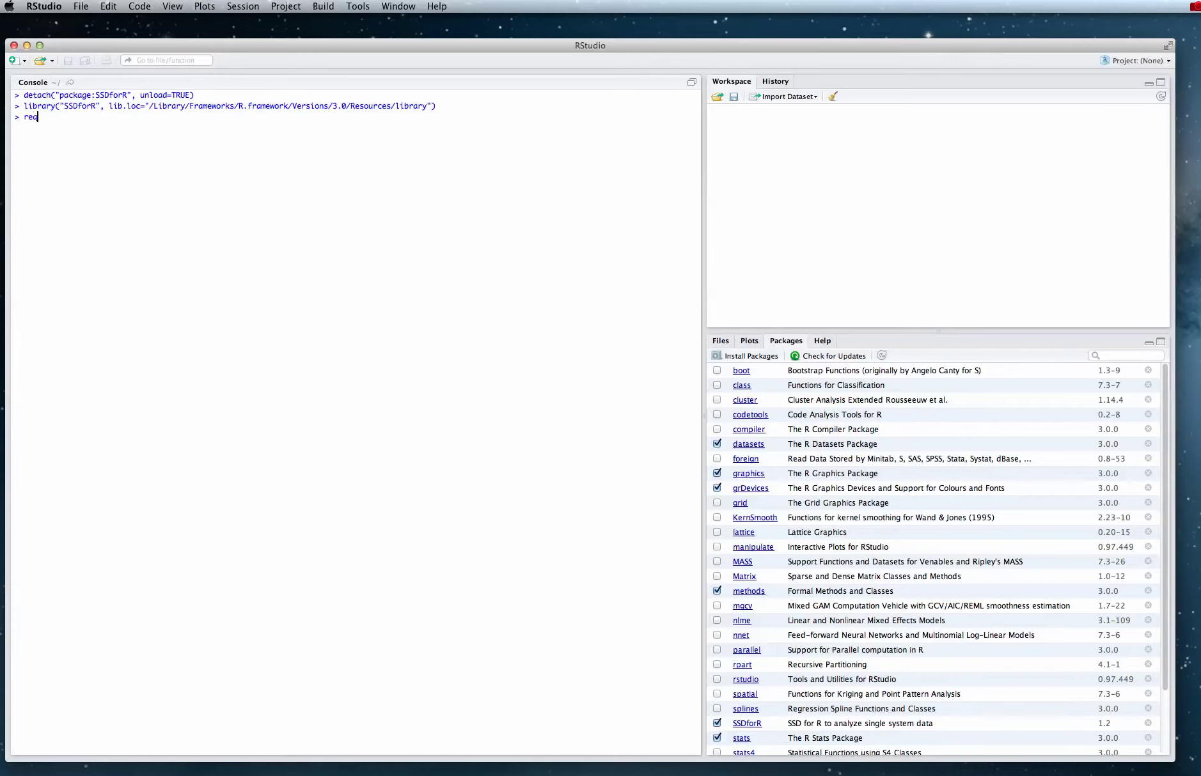
- Load the SSDforR package in the console with require(SSDforR)
text((SSDforR)
key(Return)
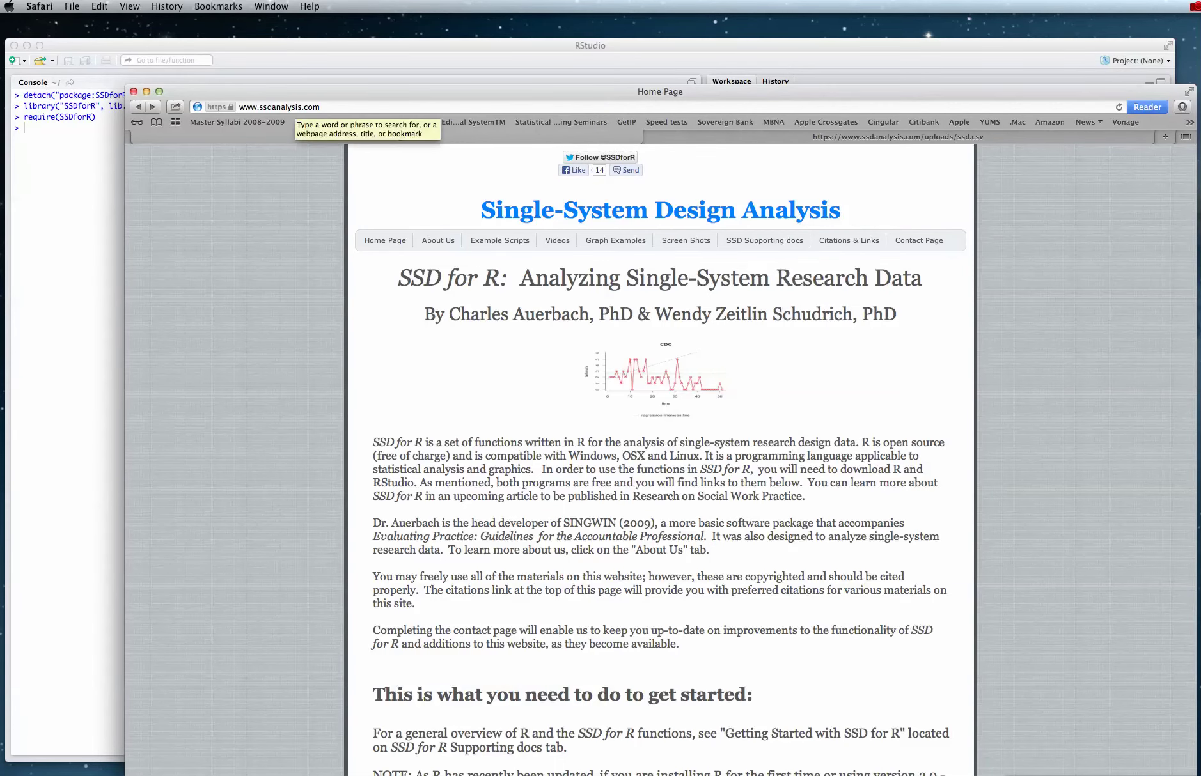
- Save the P-chart example data from the SSD for R website to the Desktop as pchart.csv without appending .txt, and return to RStudio
scroll(661, 461, down, 5)
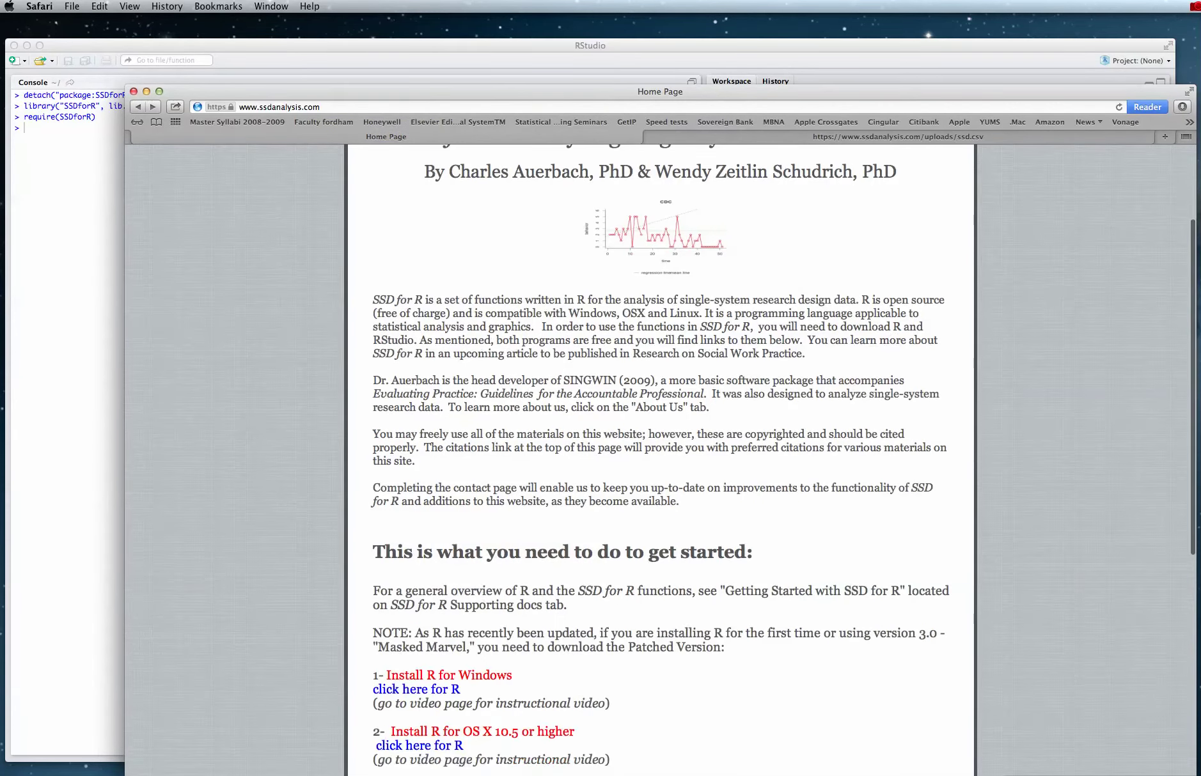
scroll(660, 461, down, 3)
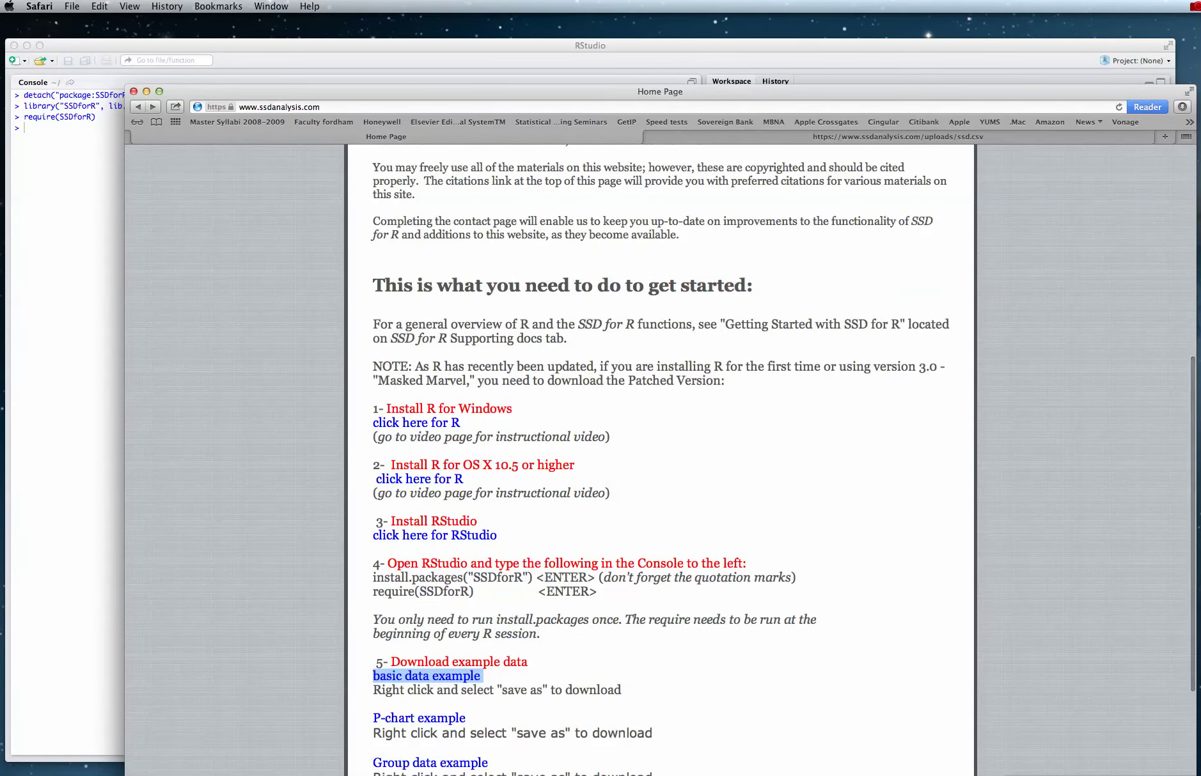
scroll(661, 461, down, 2)
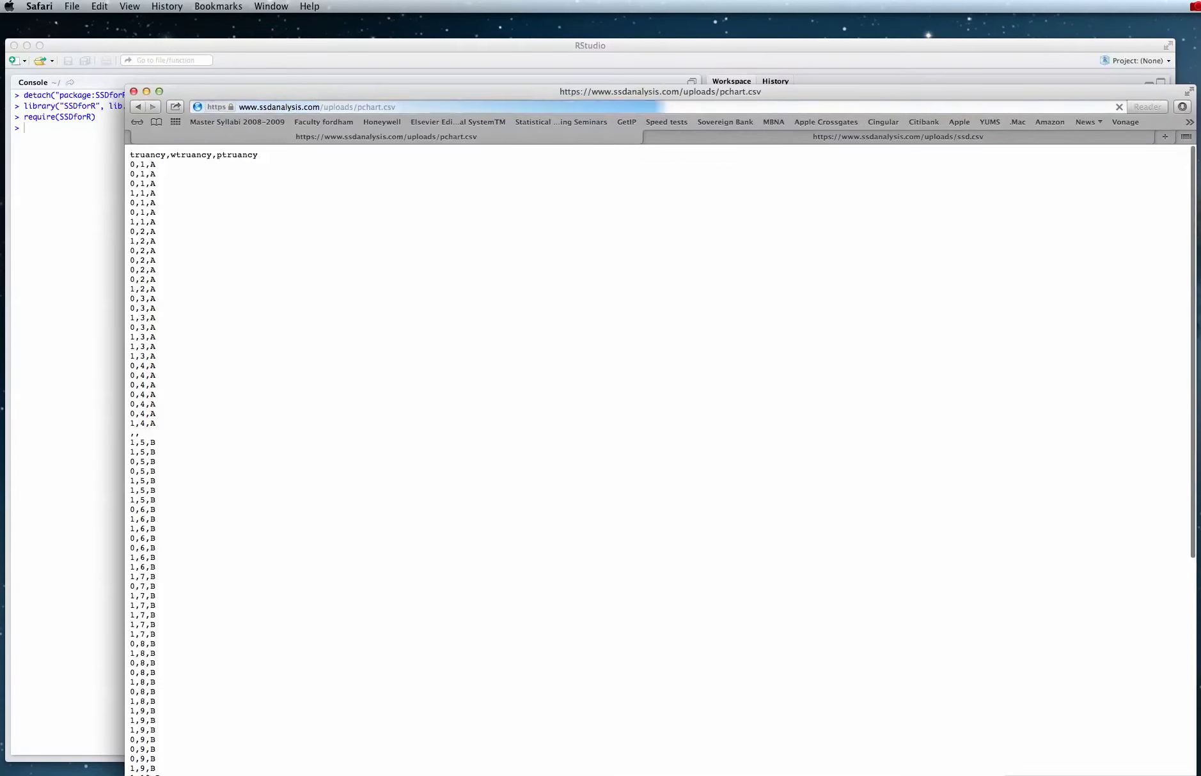
key(super+bracketleft)
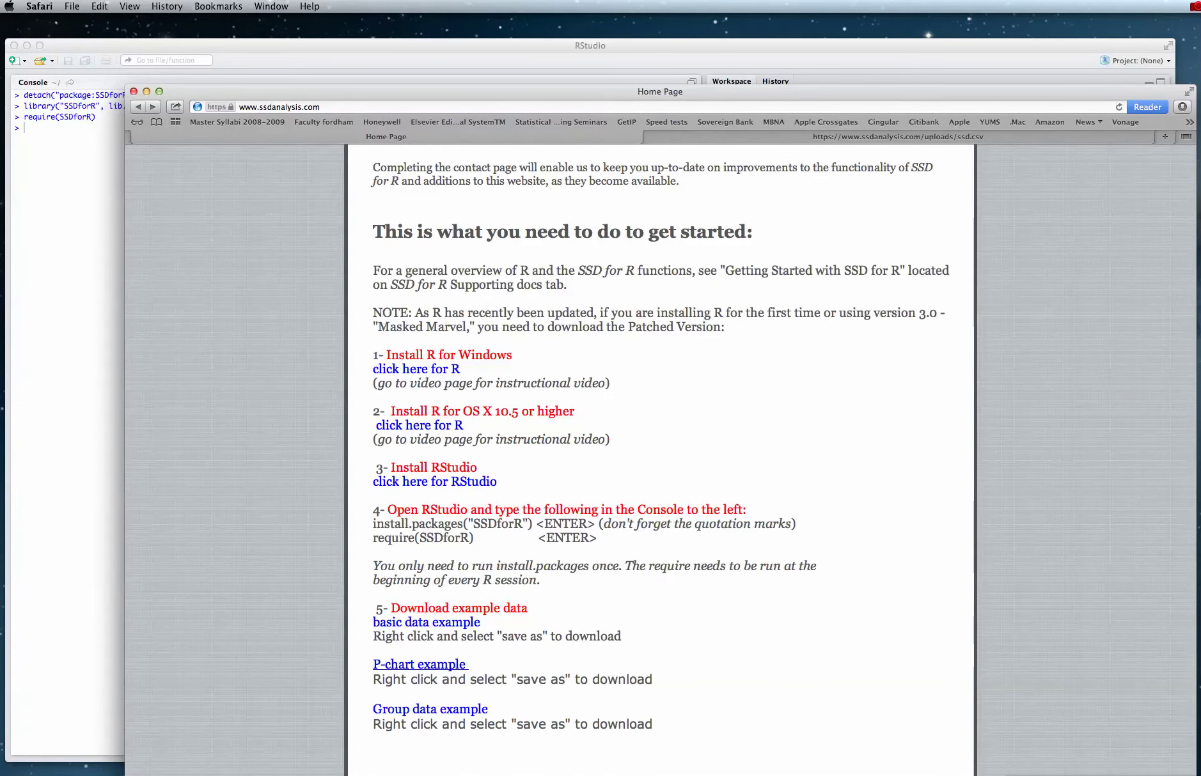
right_click(451, 665)
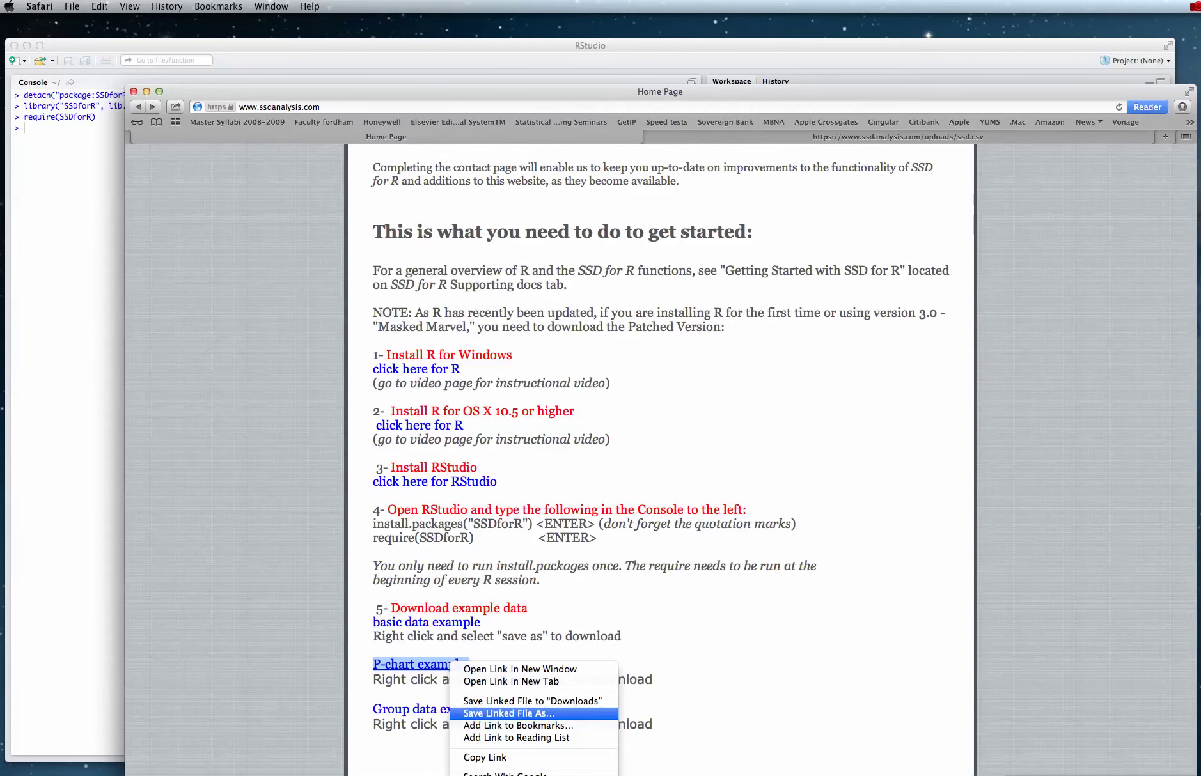
click(509, 714)
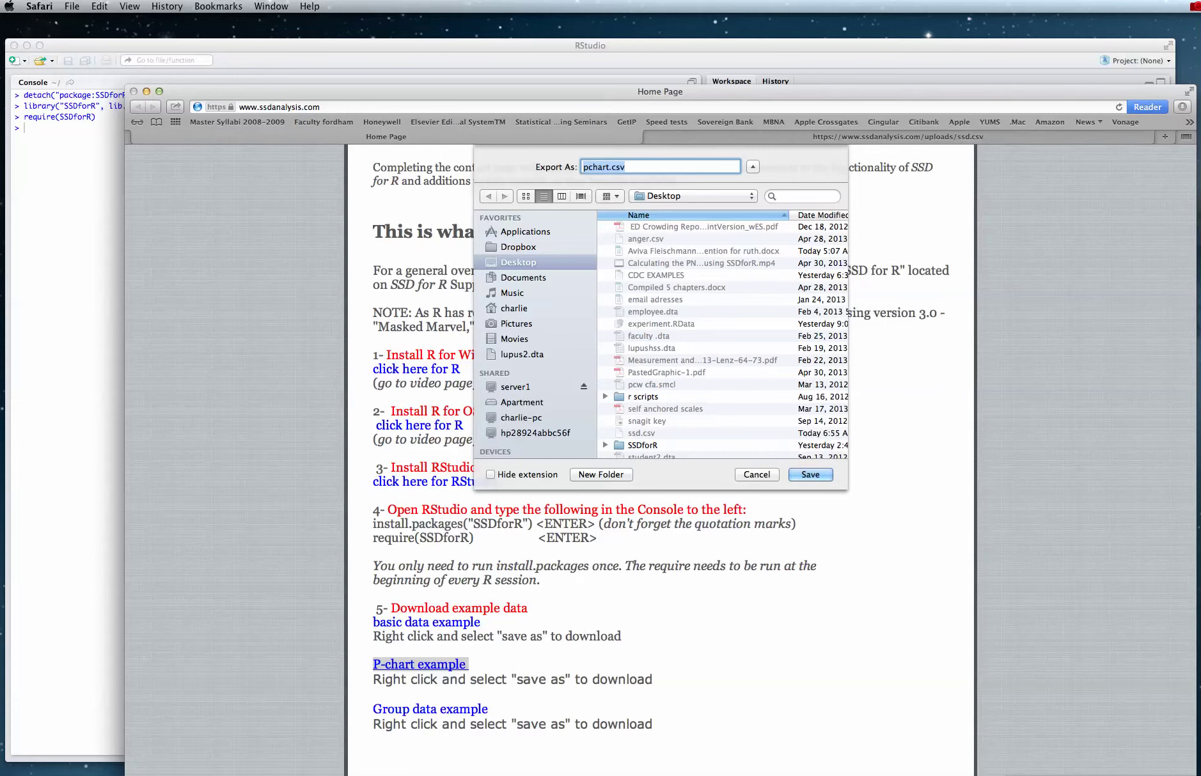
key(Return)
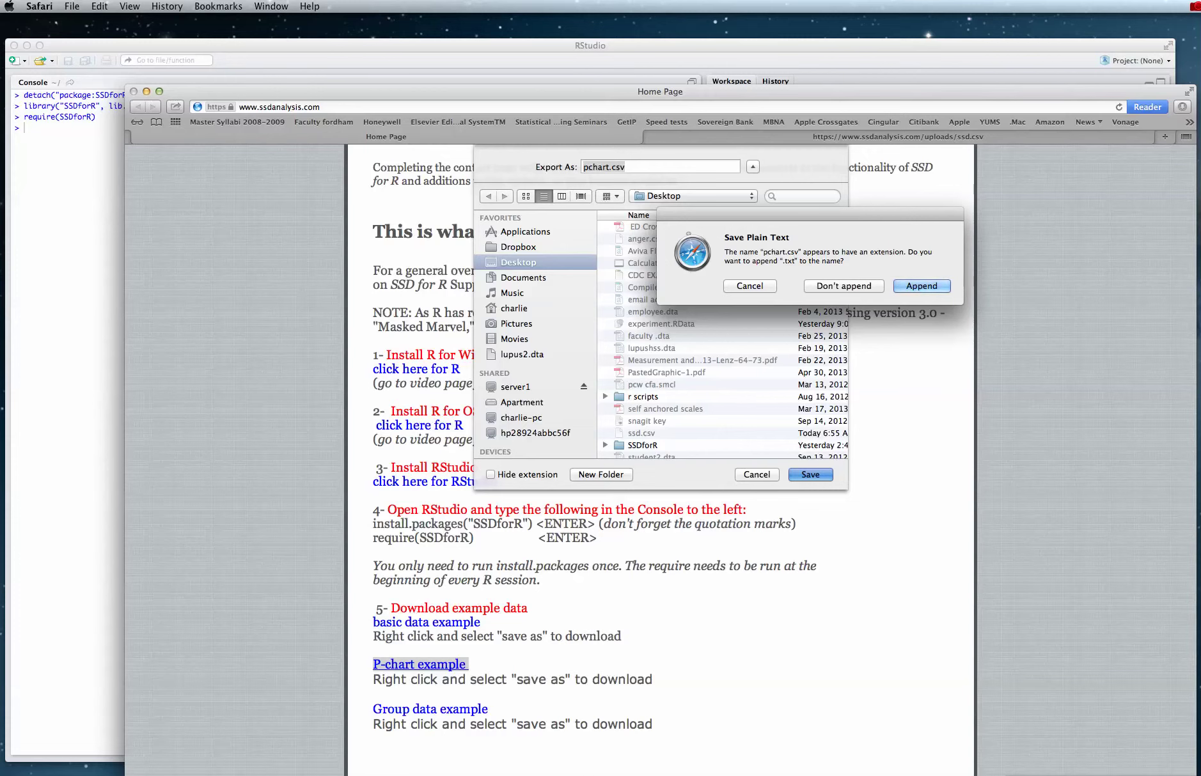
key(super+d)
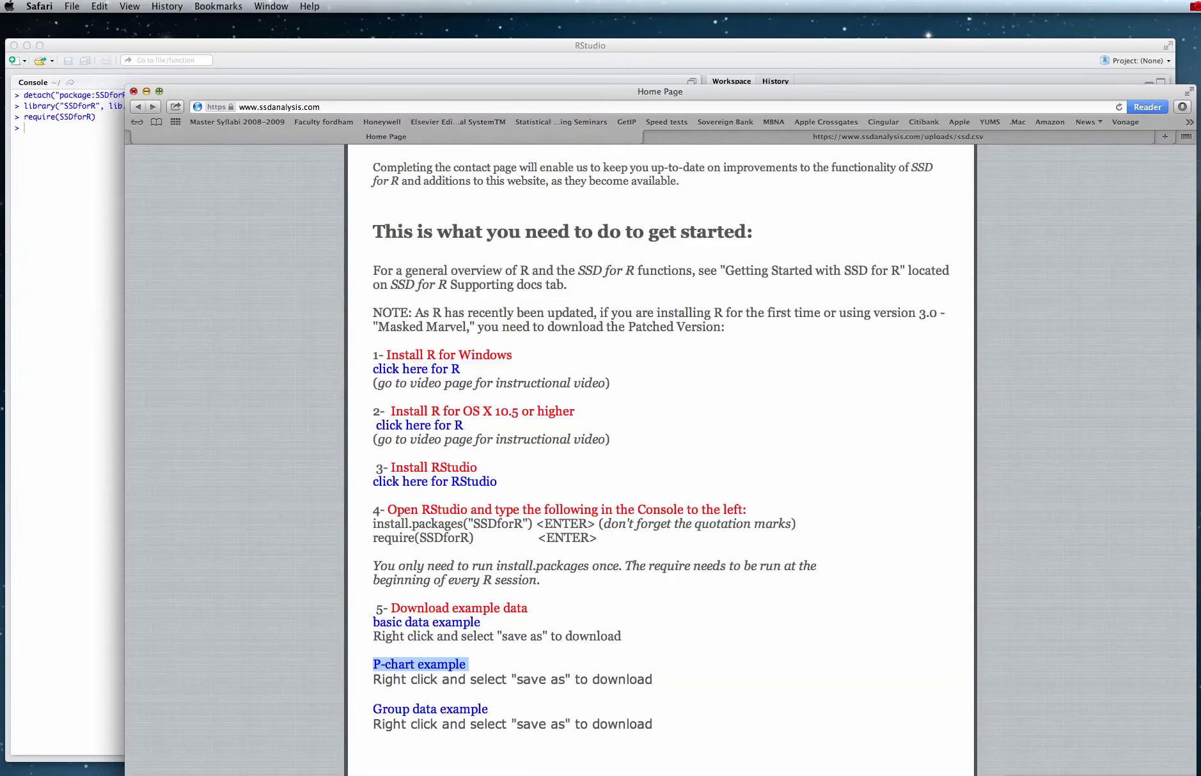
click(146, 90)
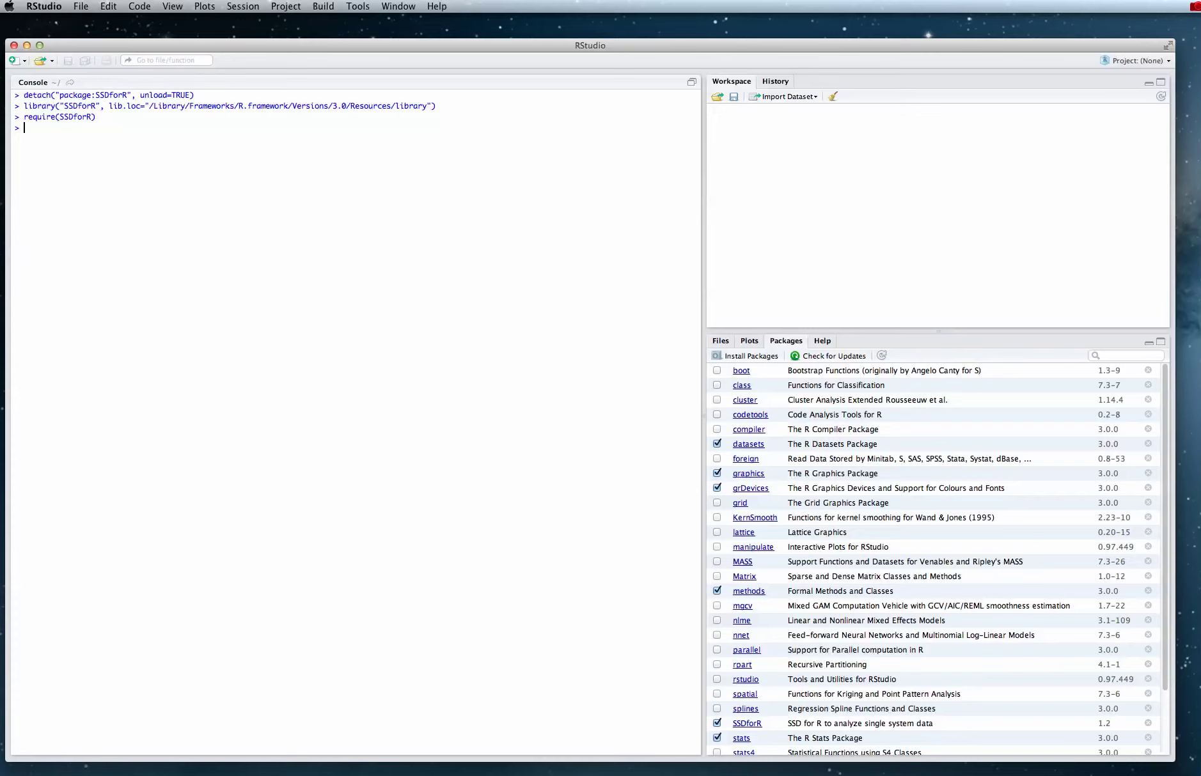
- Import pchart.csv from the Desktop with the Getcsv() function
text(Getcsv()
key(Return)
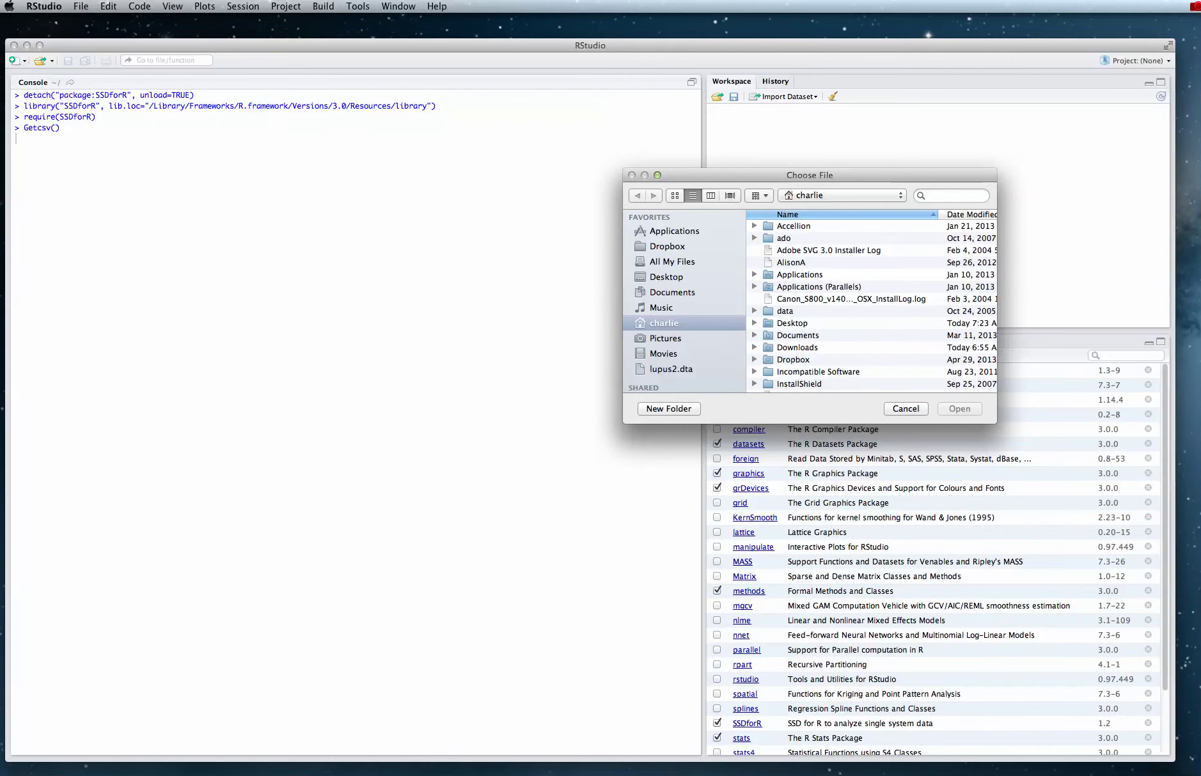
click(667, 277)
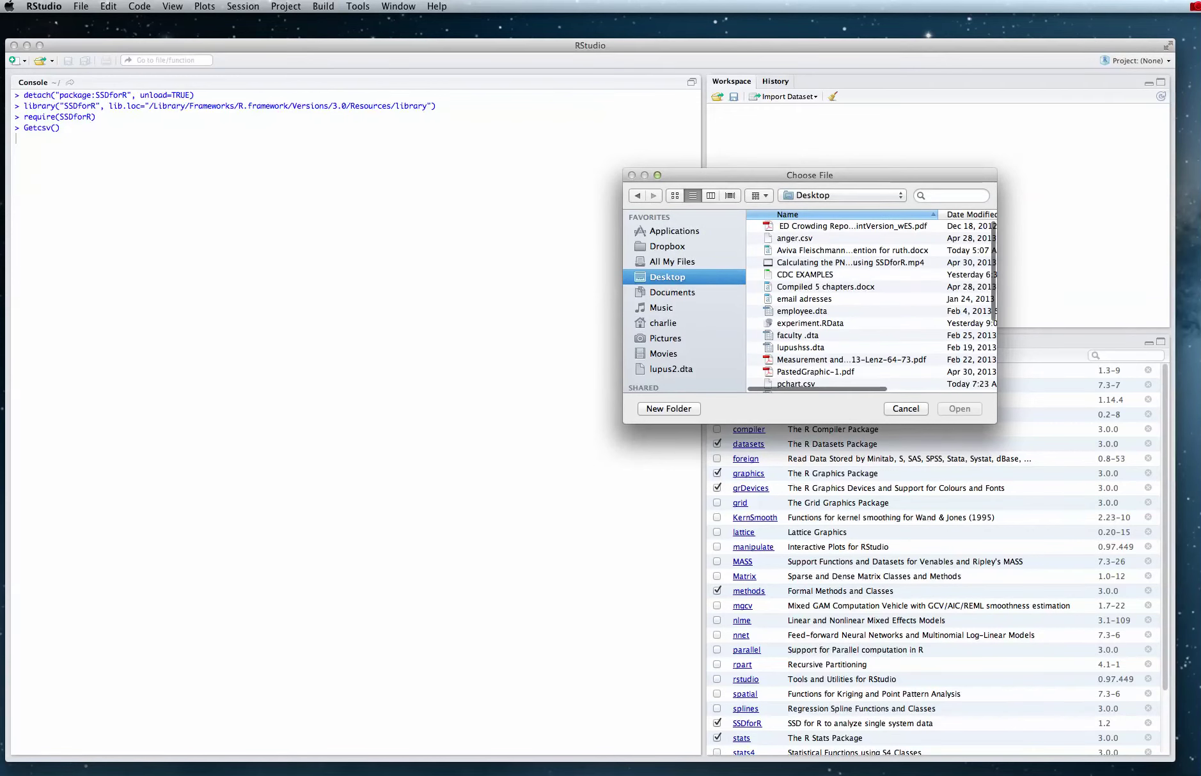
click(972, 215)
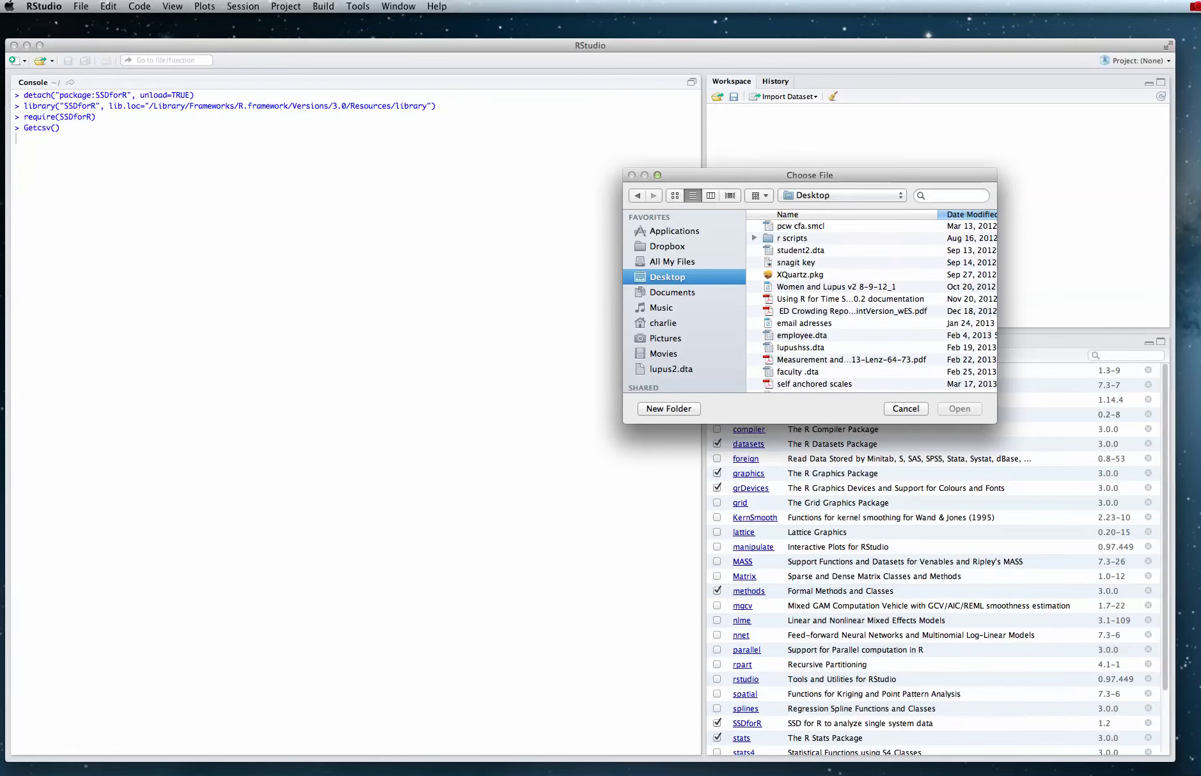
scroll(871, 300, down, 1)
click(832, 214)
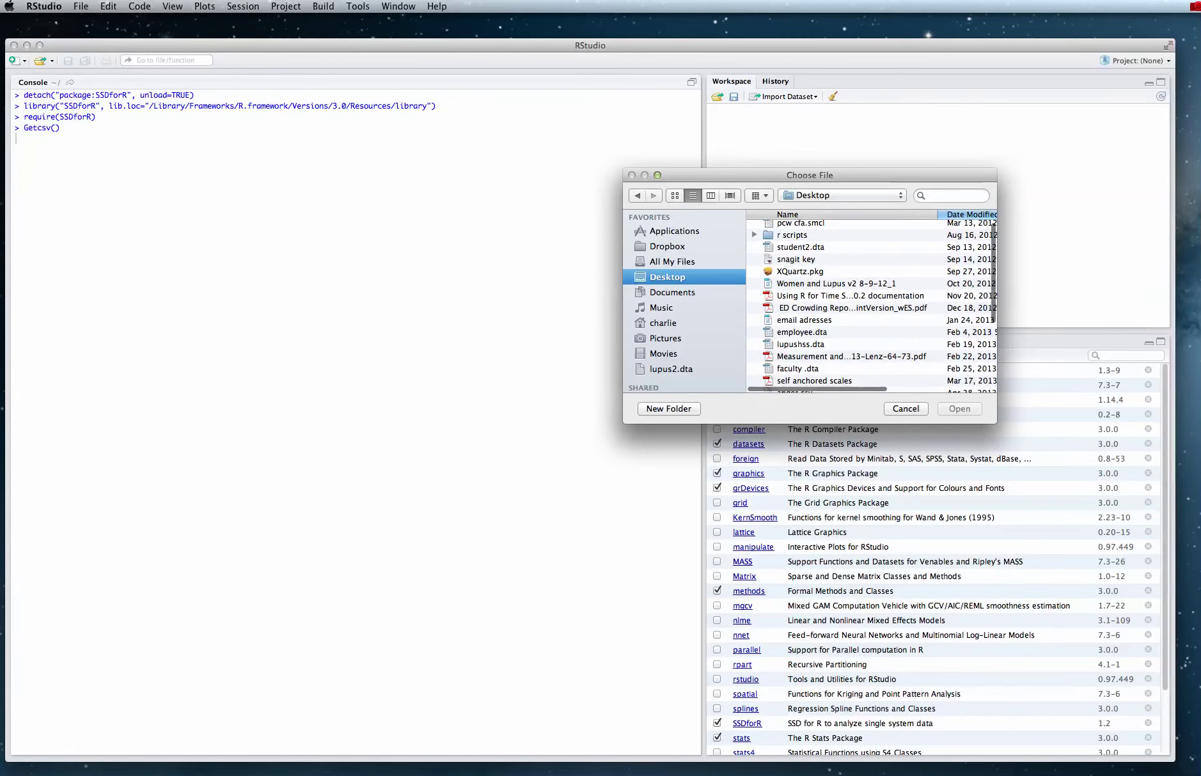
scroll(871, 300, down, 2)
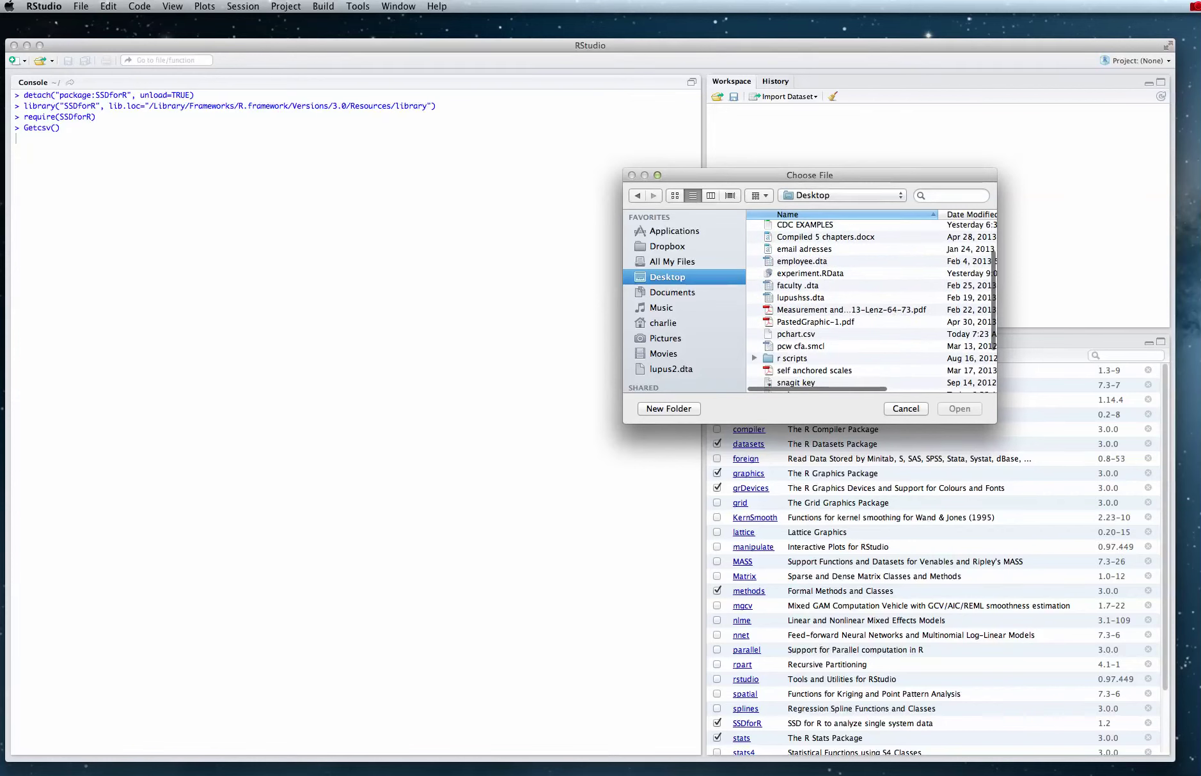
scroll(871, 300, down, 1)
double_click(796, 320)
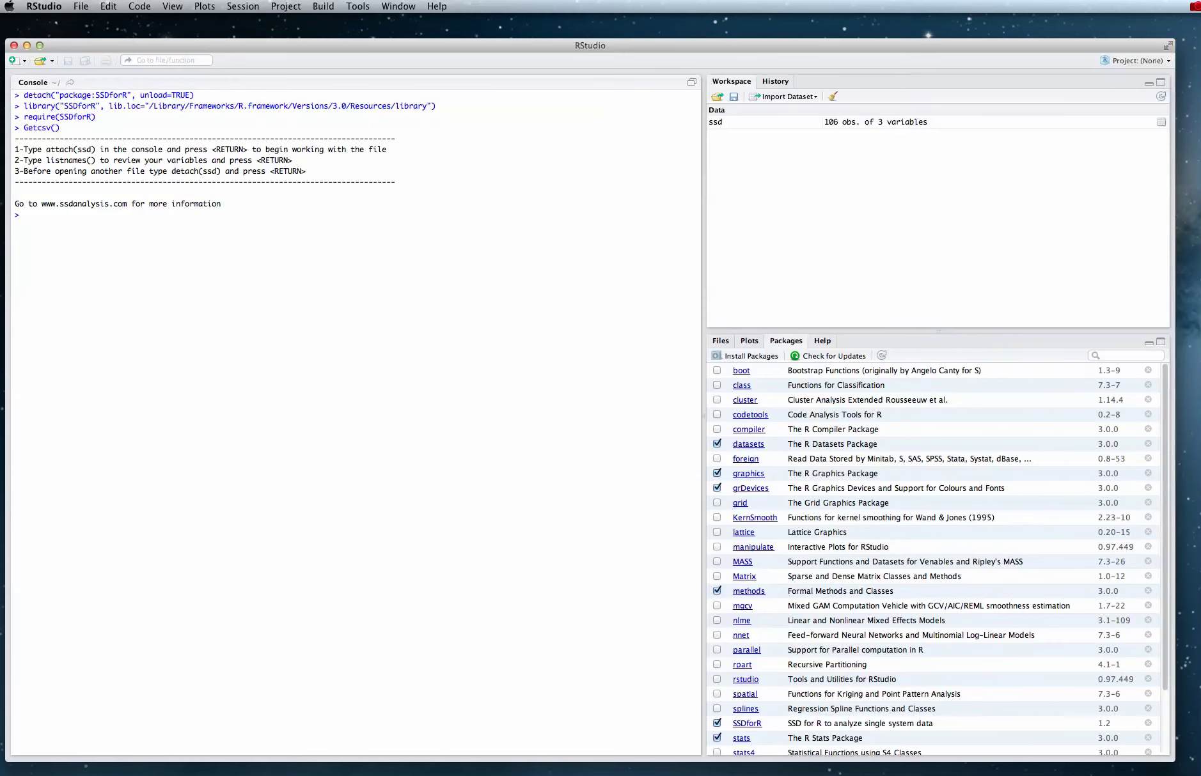
- Attach the ssd data with attach(ssd) and list its variables with listnames()
text(attach(ssd)
key(Return)
text(istnames())
key(Return)
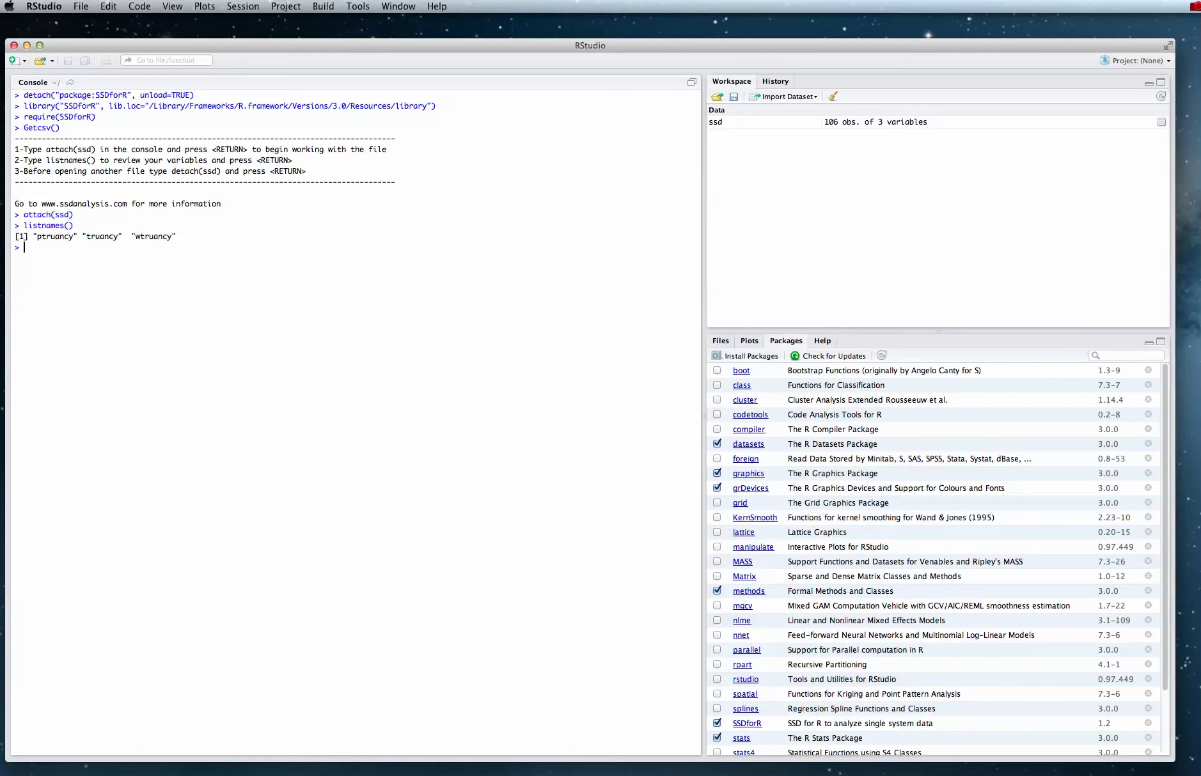
- List the ssd variable names in their file order with names(ssd)
text(names()
text(ssd)
key(Return)
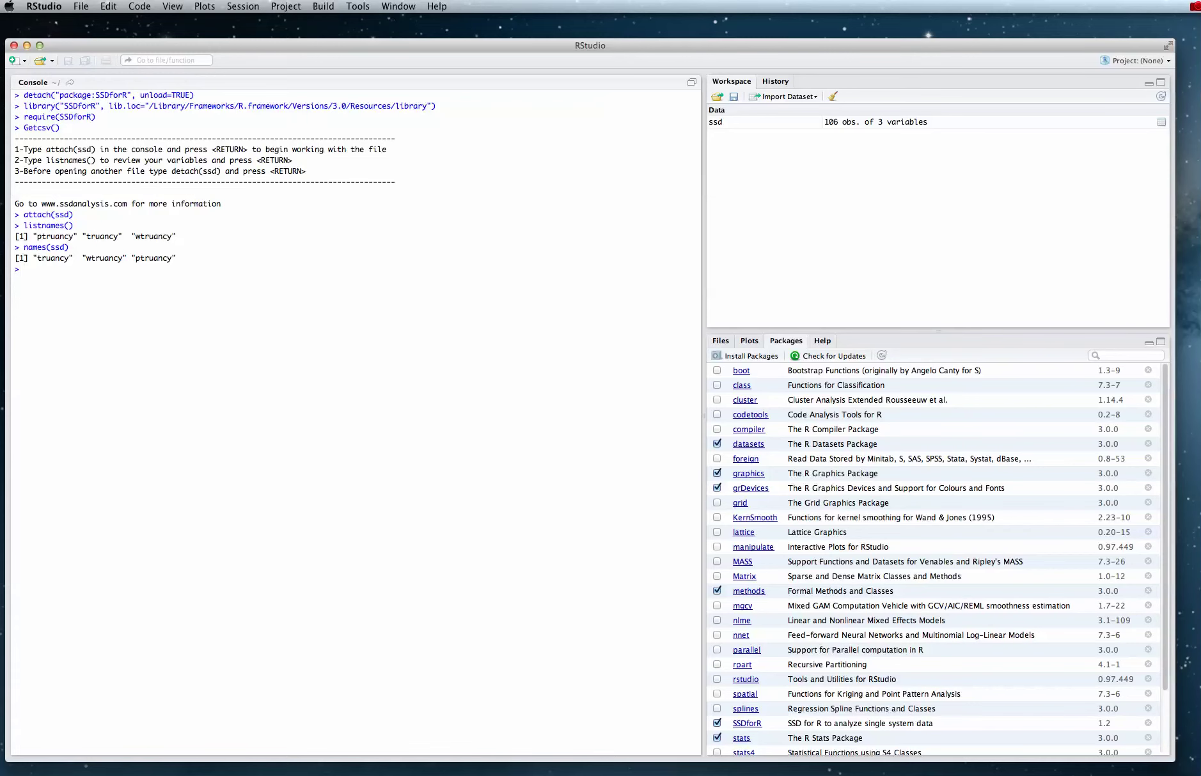
- Open the SSDforR package documentation and view the ABbinomial help page
scroll(933, 558, down, 1)
scroll(934, 556, down, 3)
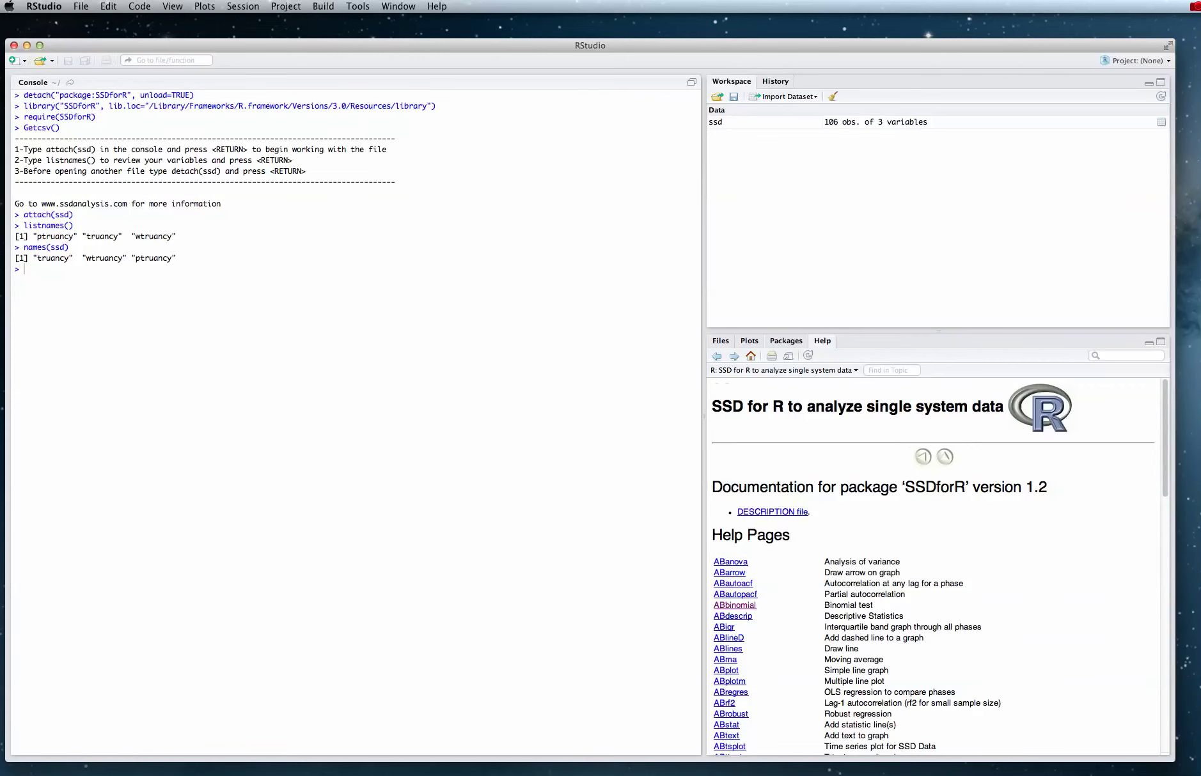
scroll(935, 568, down, 3)
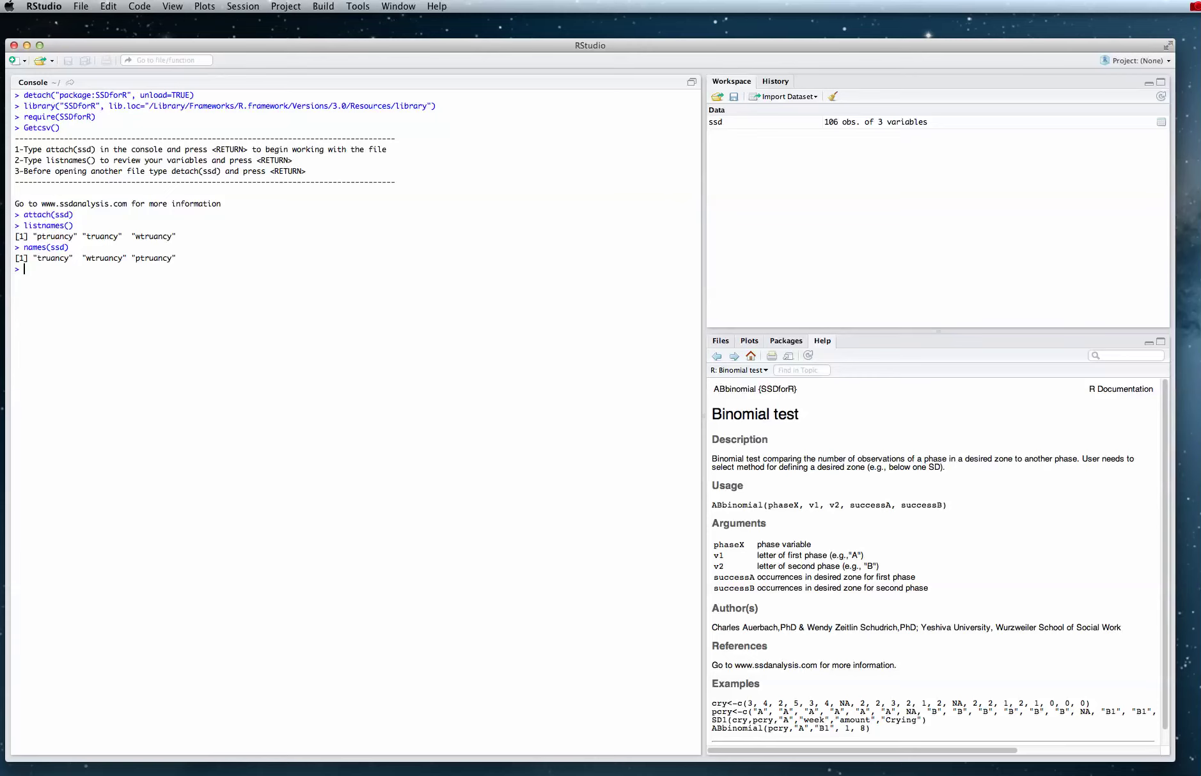
- Cross-tabulate truancy by ptruancy with table(), and run ABbinomial on ptruancy for phases "A" and "B" with 9 and 60 successes
text(toble(truancy,ptruancy)
key(Return)
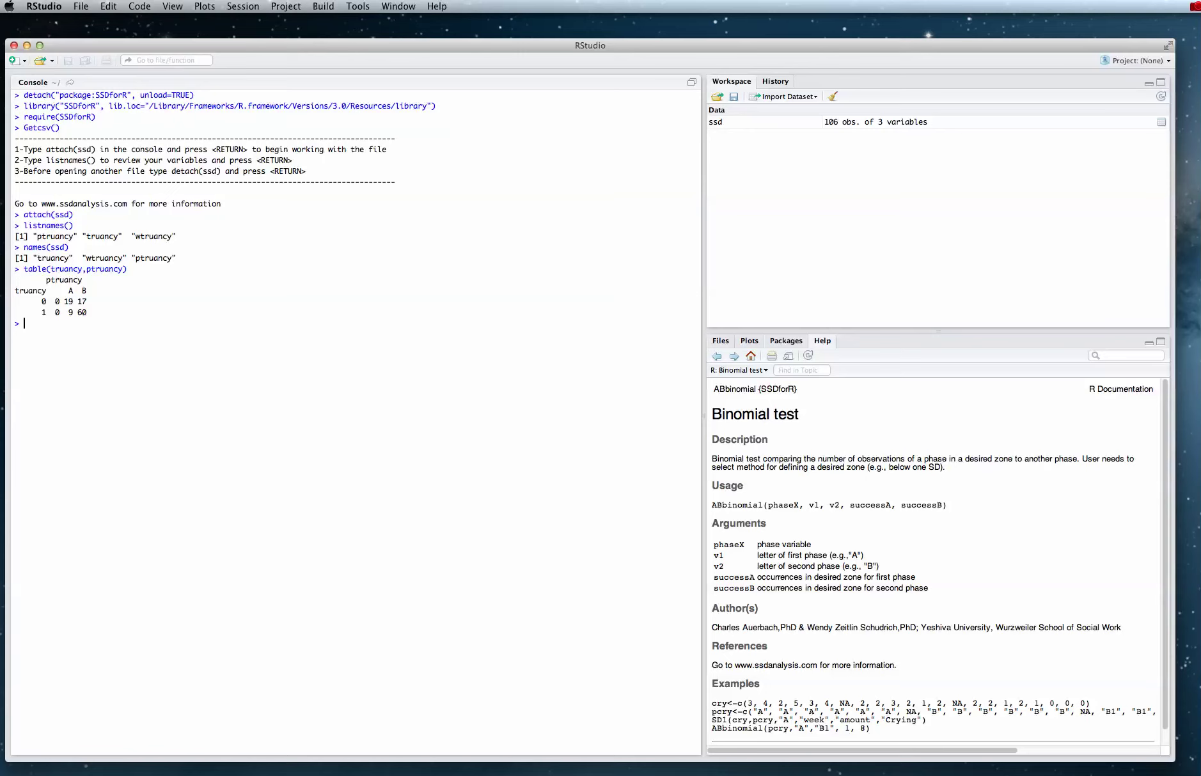
text(ABbinomial(ptruancy,"A","B",9,60))
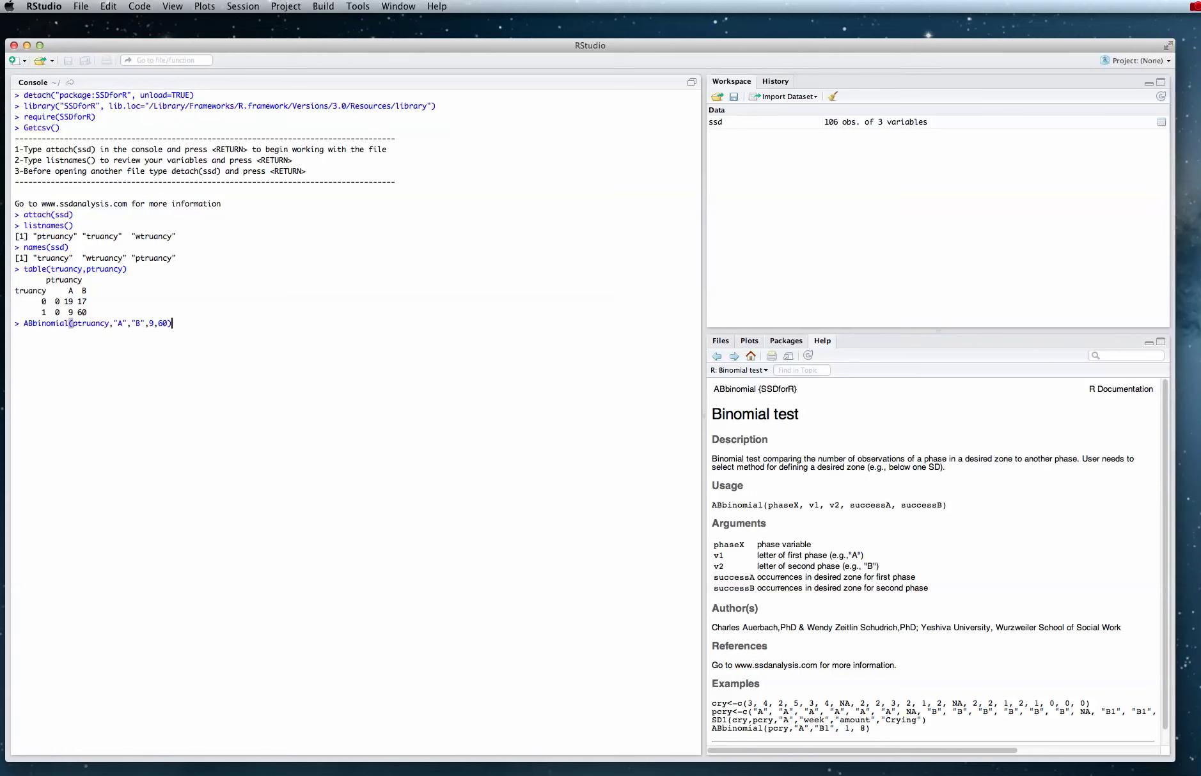
key(Return)
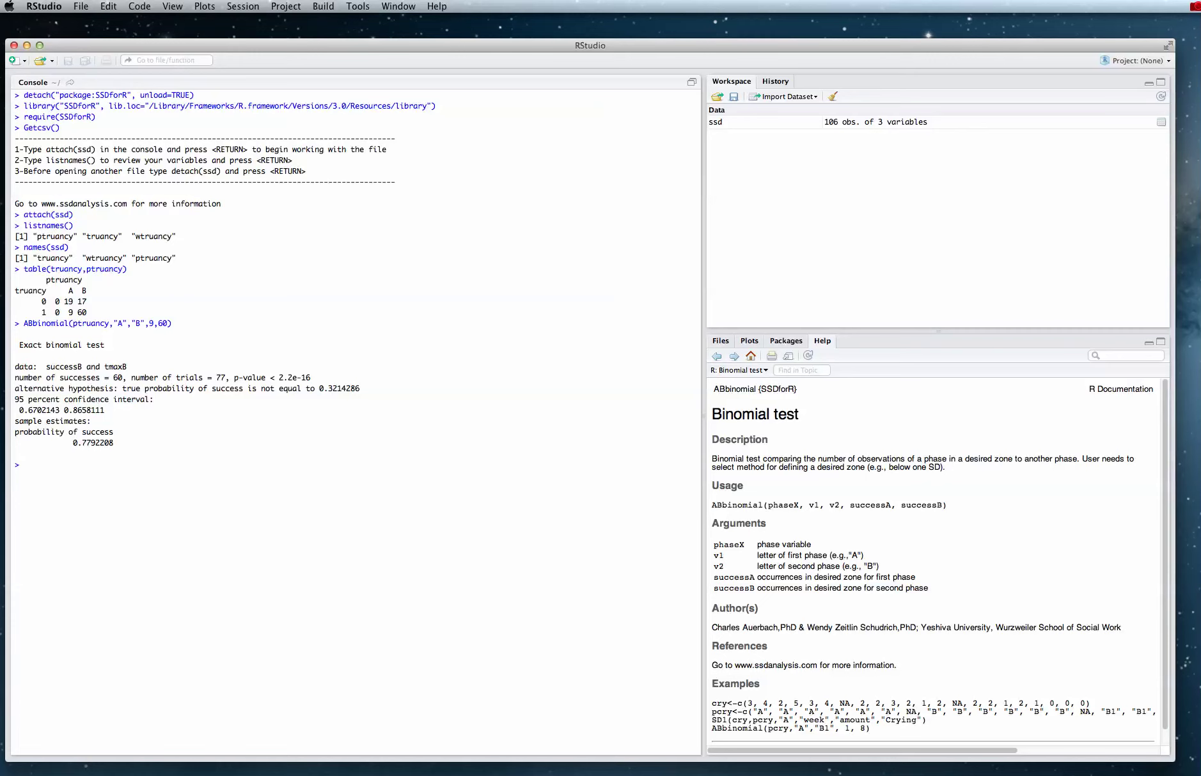
- Convert the binomial test's p-value, 2.2e-16, from scientific notation with the SN() function
text(SN()
drag(279, 377, 311, 378)
key(super+c)
click(38, 464)
right_click(38, 465)
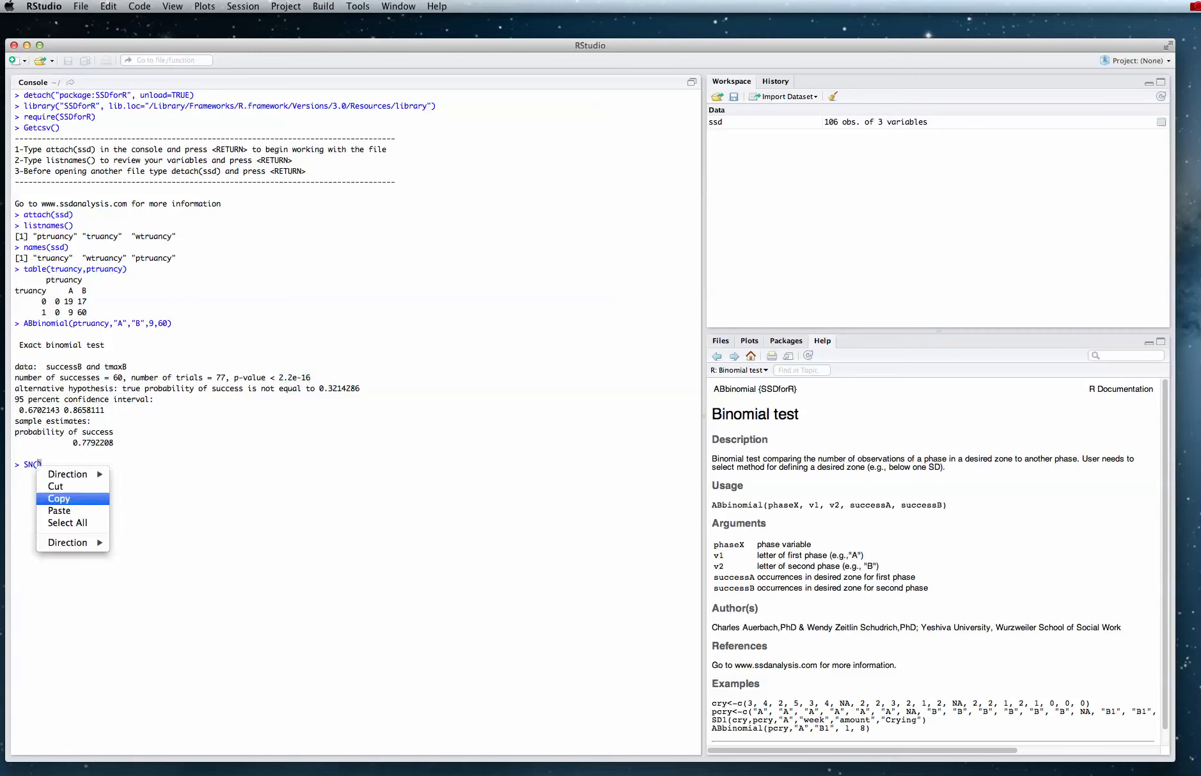
key(Escape)
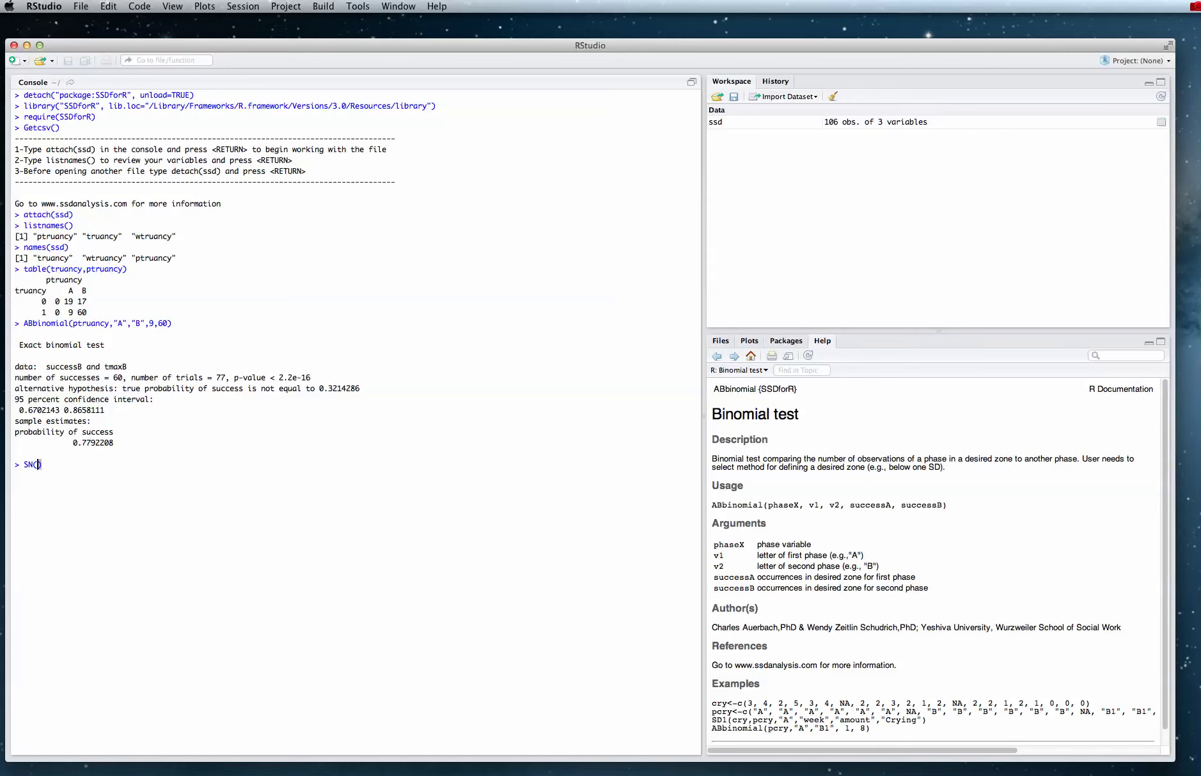
key(super+v)
key(Return)
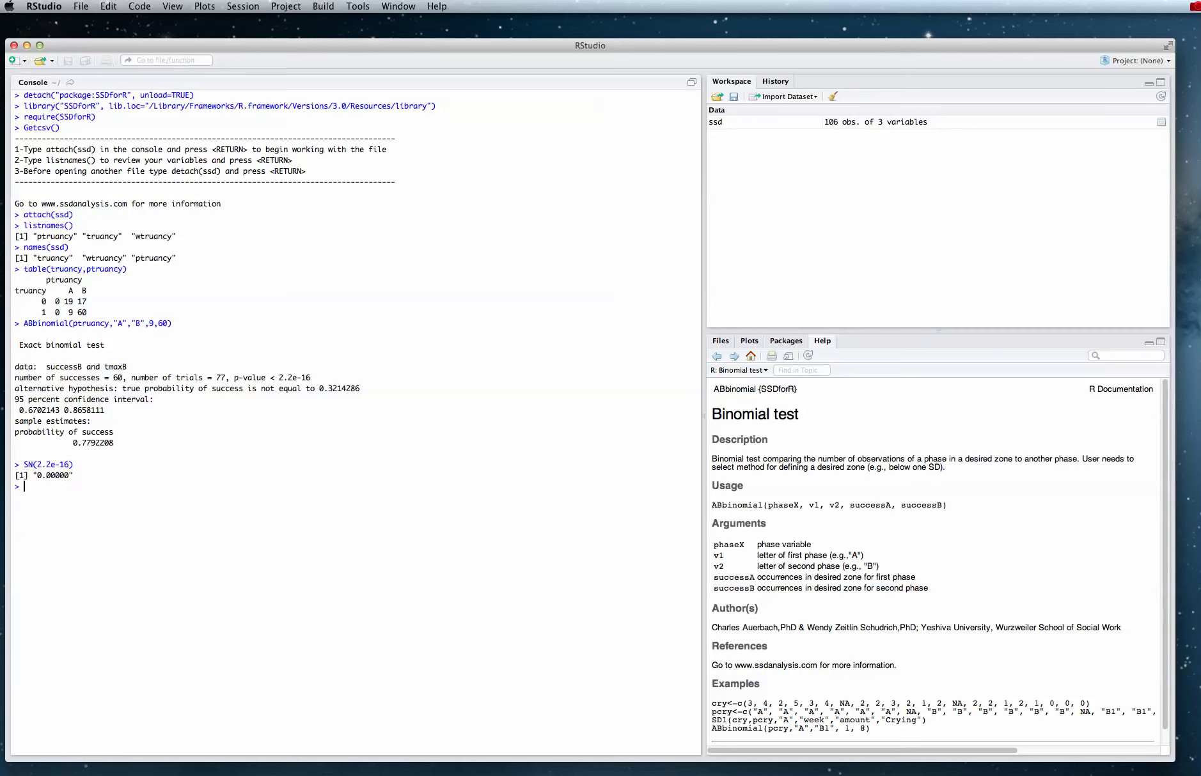